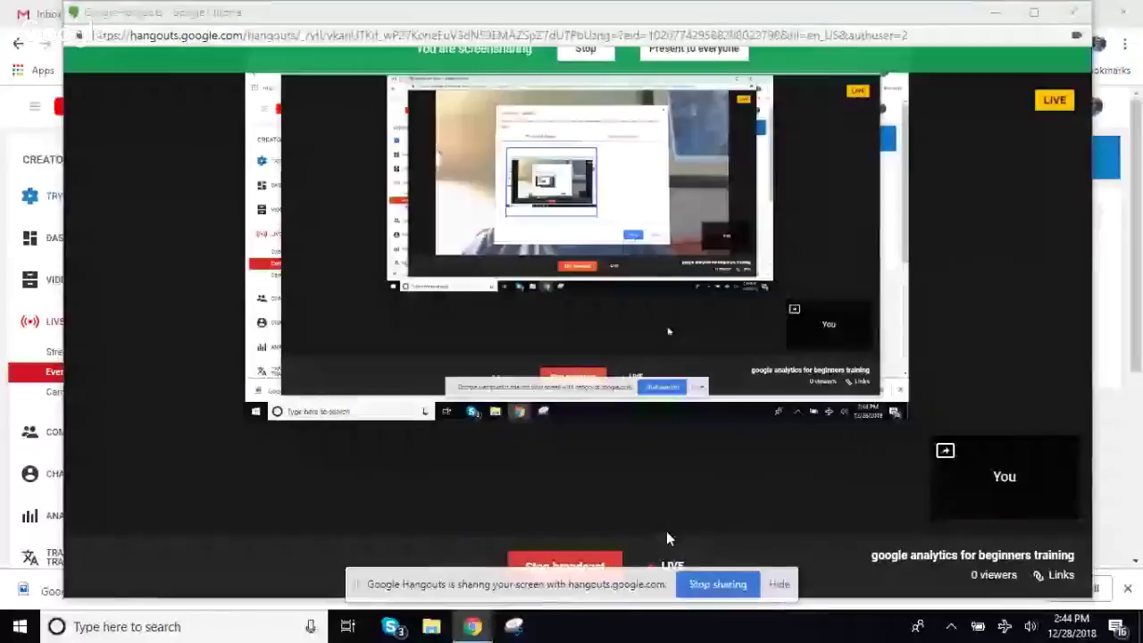
- Switch to the Google Analytics - Training Schedule spreadsheet and hide the screen-sharing notice
mouse_move(468, 628)
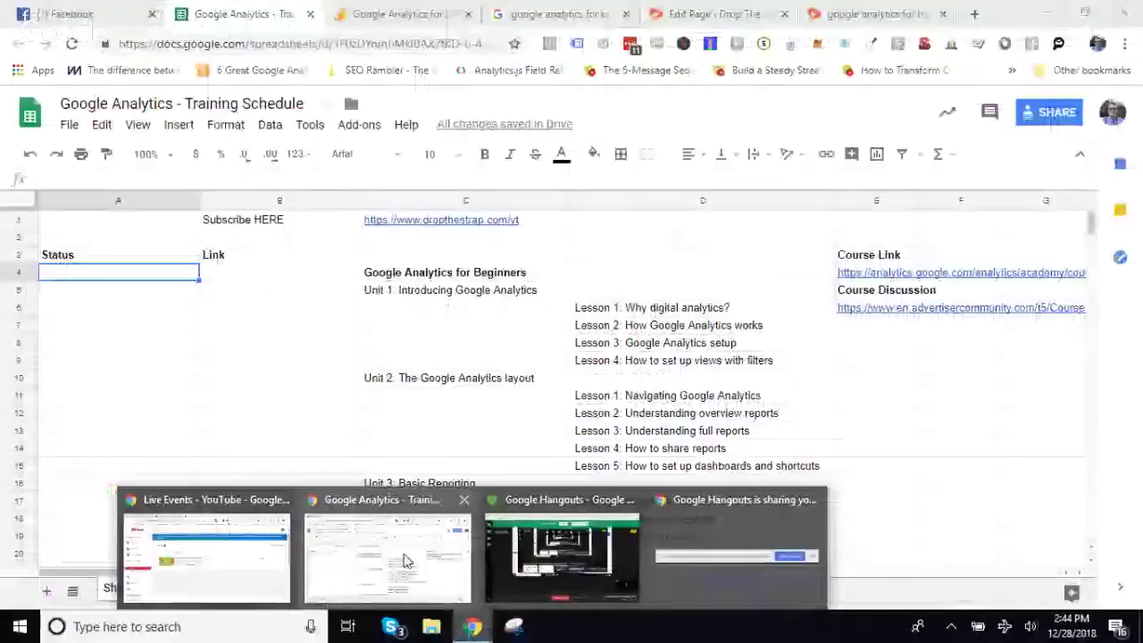
click(388, 554)
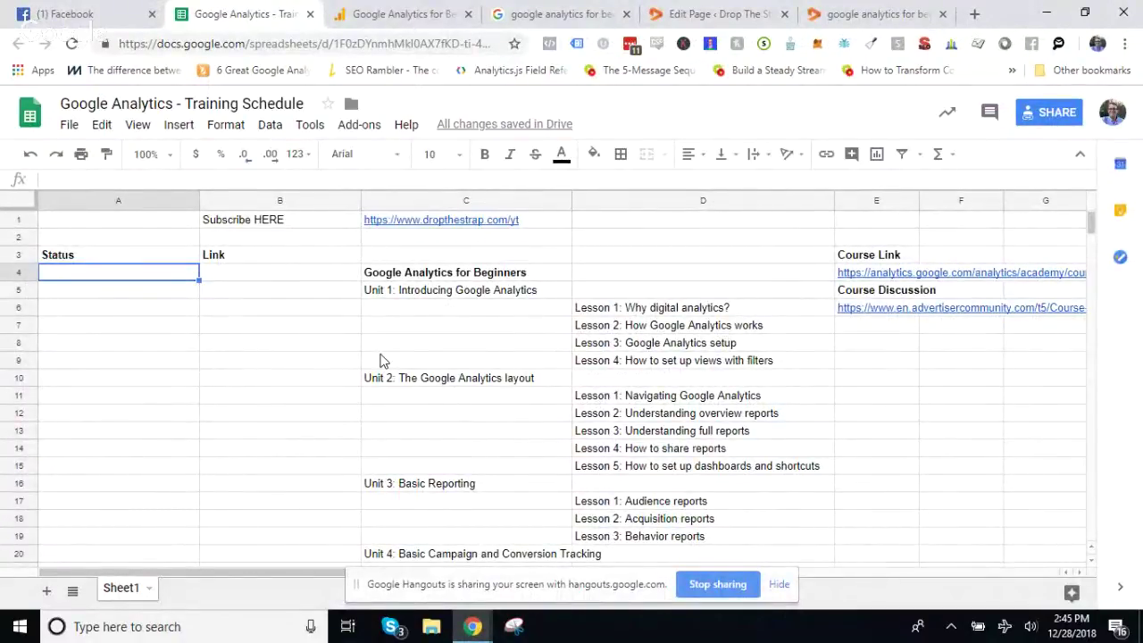
click(778, 584)
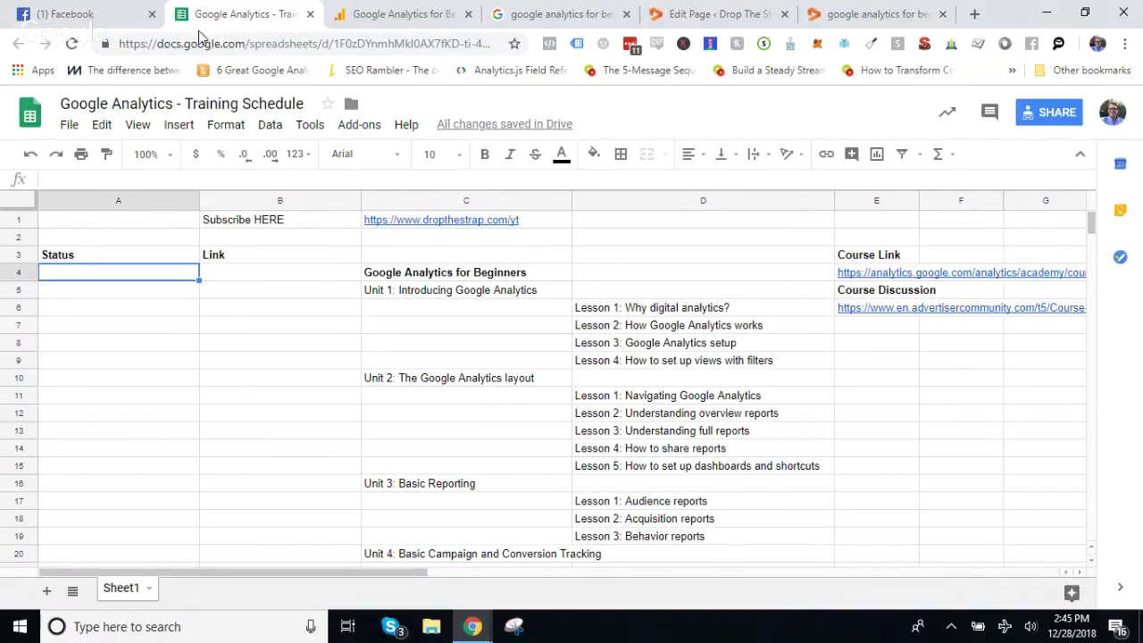
- Look over the Status and Link columns and go through the units of the Google Analytics for Beginners course up to Unit 4
click(263, 297)
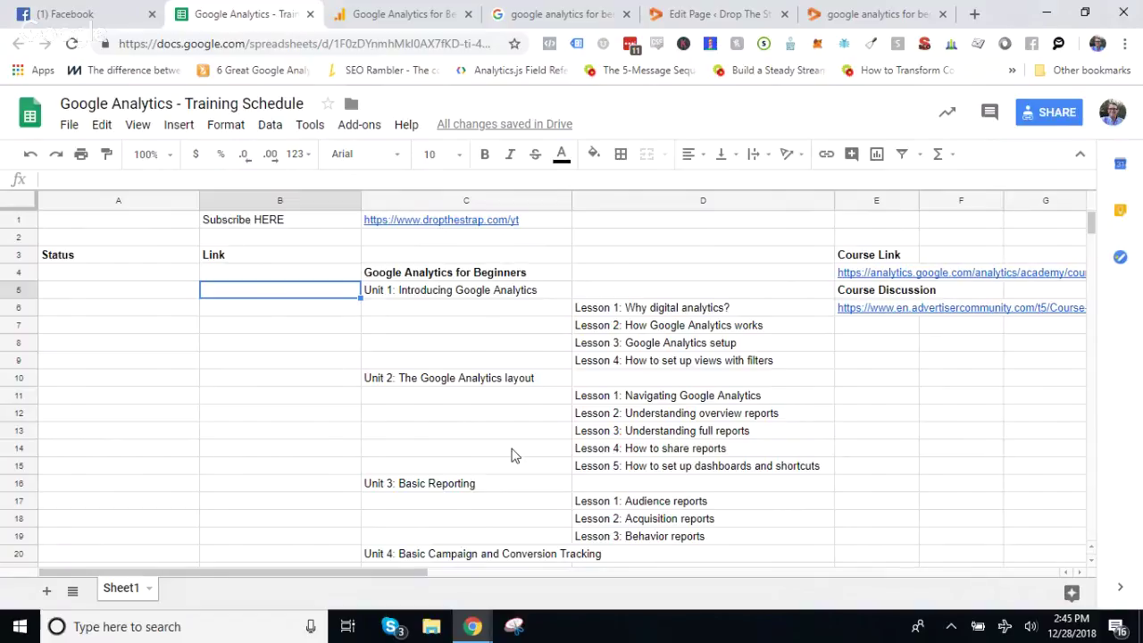
scroll(511, 454, down, 1)
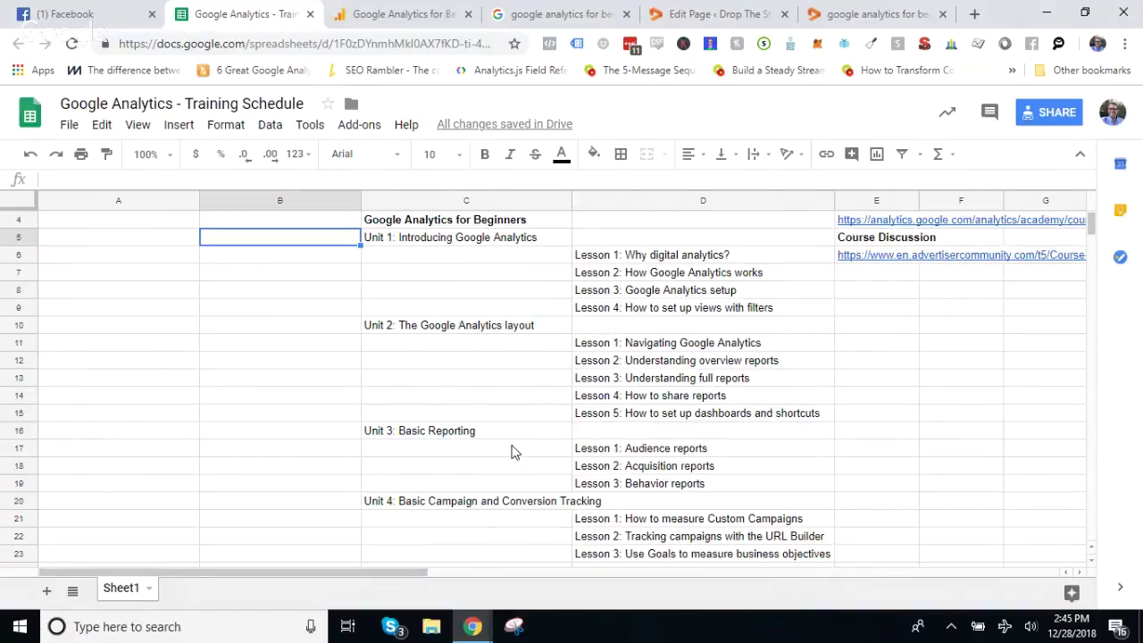
scroll(512, 454, up, 1)
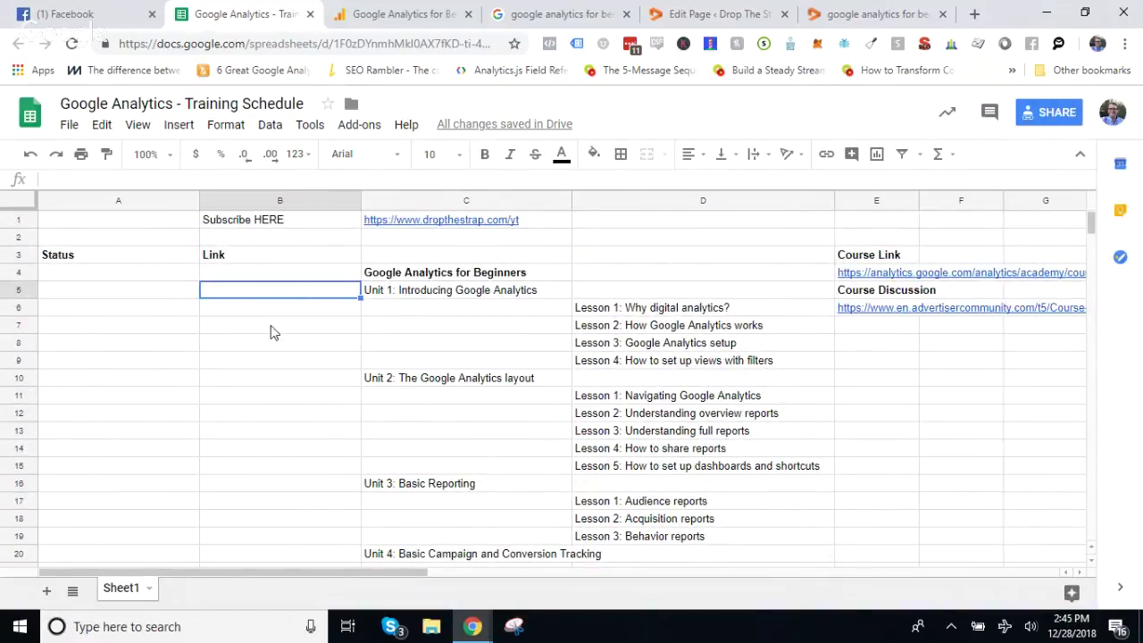
click(150, 276)
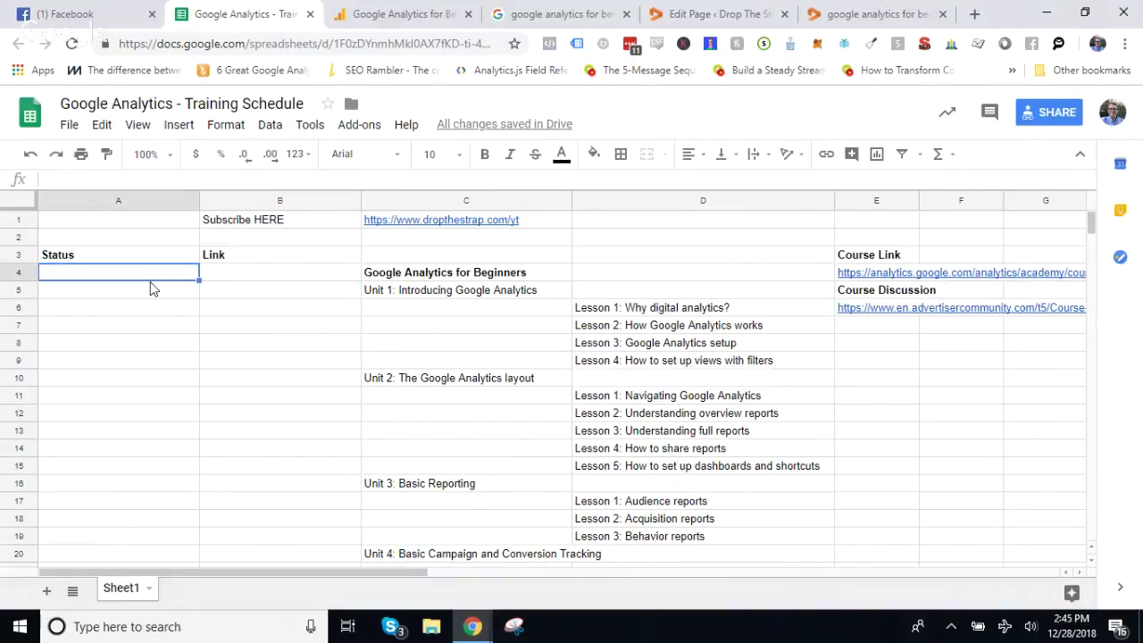
click(402, 276)
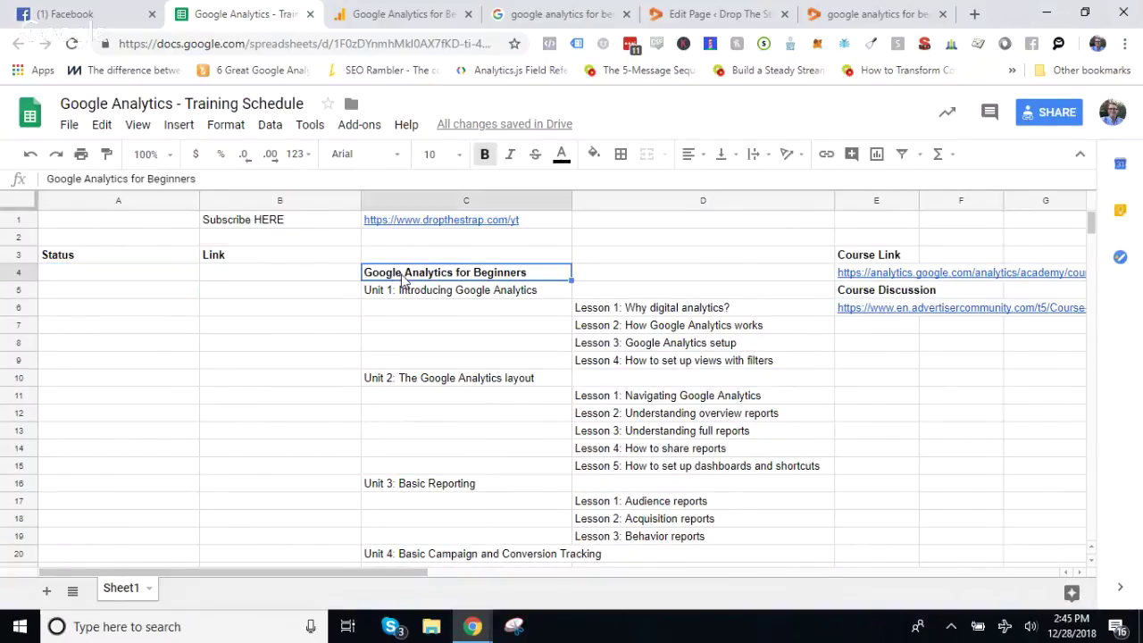
key(Down)
key(Down)
key(Down)
key(Down)
key(Down)
key(Down)
key(Down)
key(Down)
key(Down)
key(Down)
key(Down)
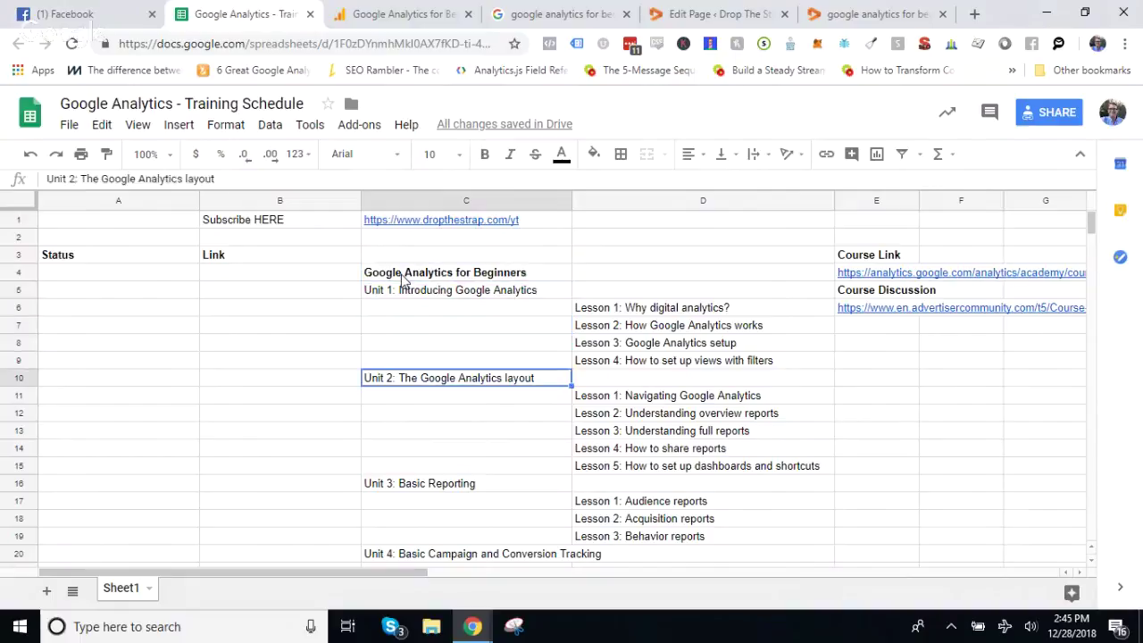
key(Down)
key(Down)
key(Down)
key(Down)
key(Down)
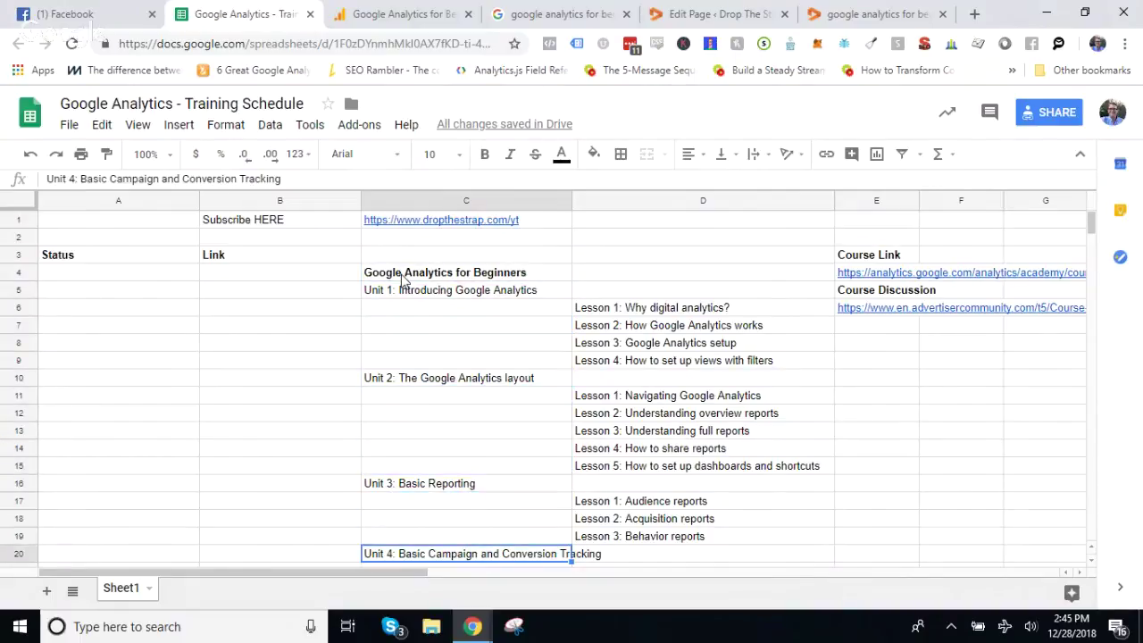
key(Down)
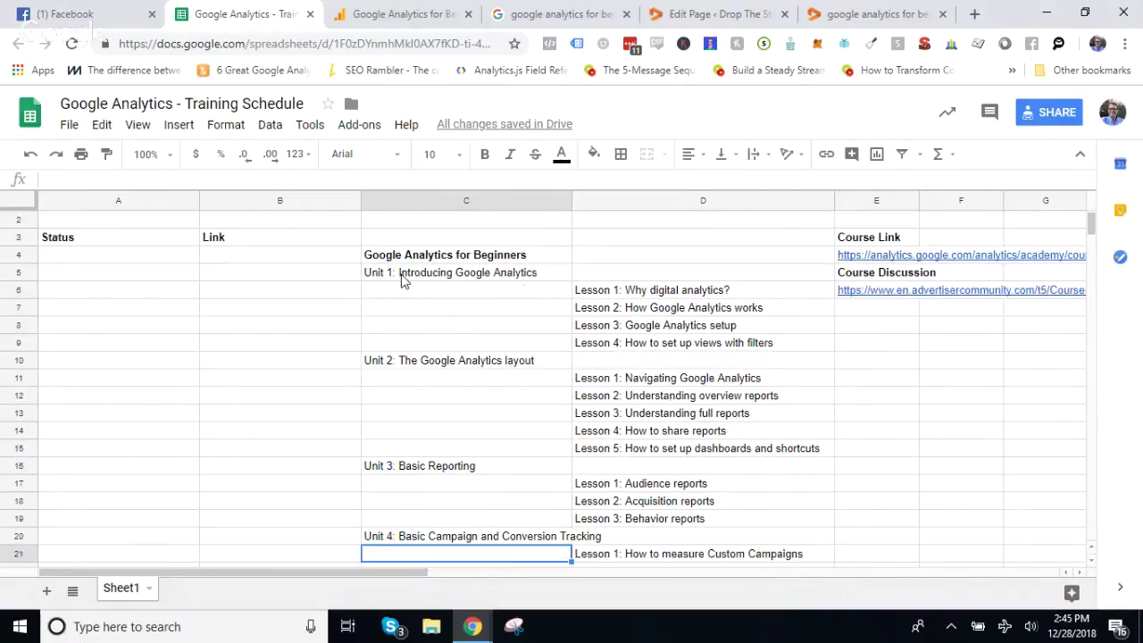
- Return to the start of the schedule and go through Lessons 1 to 4 of Unit 1: Introducing Google Analytics
key(Up)
key(Up)
key(Up)
key(Up)
key(Up)
key(Up)
key(Up)
key(Up)
key(Up)
key(Up)
key(Up)
key(Up)
key(Up)
key(Up)
key(Up)
key(Up)
key(Up)
key(Up)
key(Up)
key(Up)
key(Down)
key(Down)
key(Down)
key(Down)
key(Down)
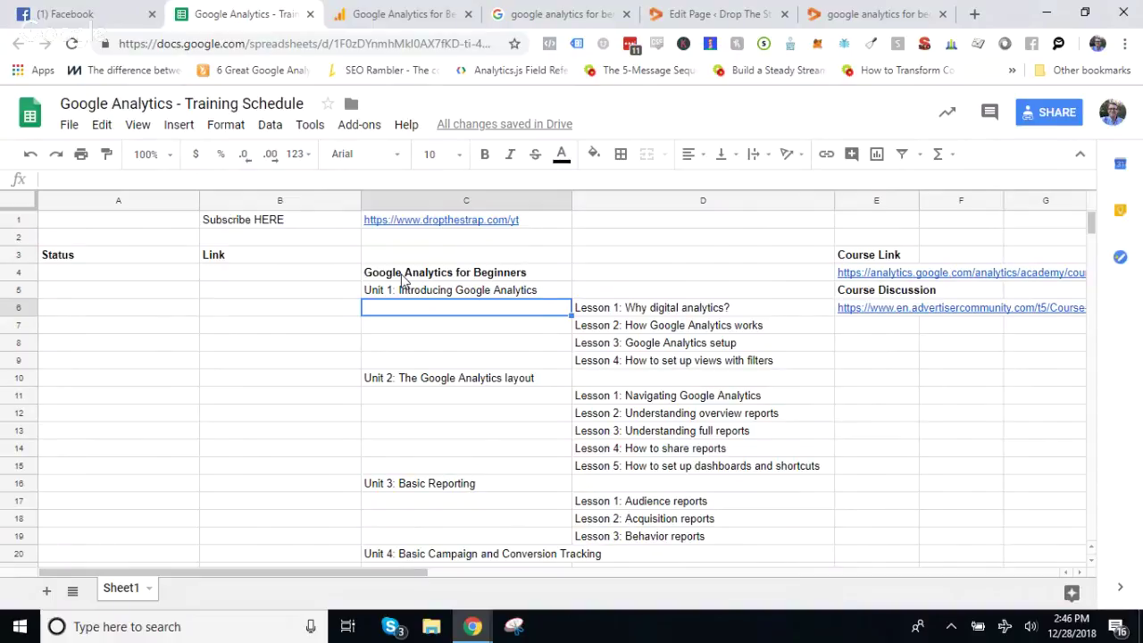
key(Right)
key(Down)
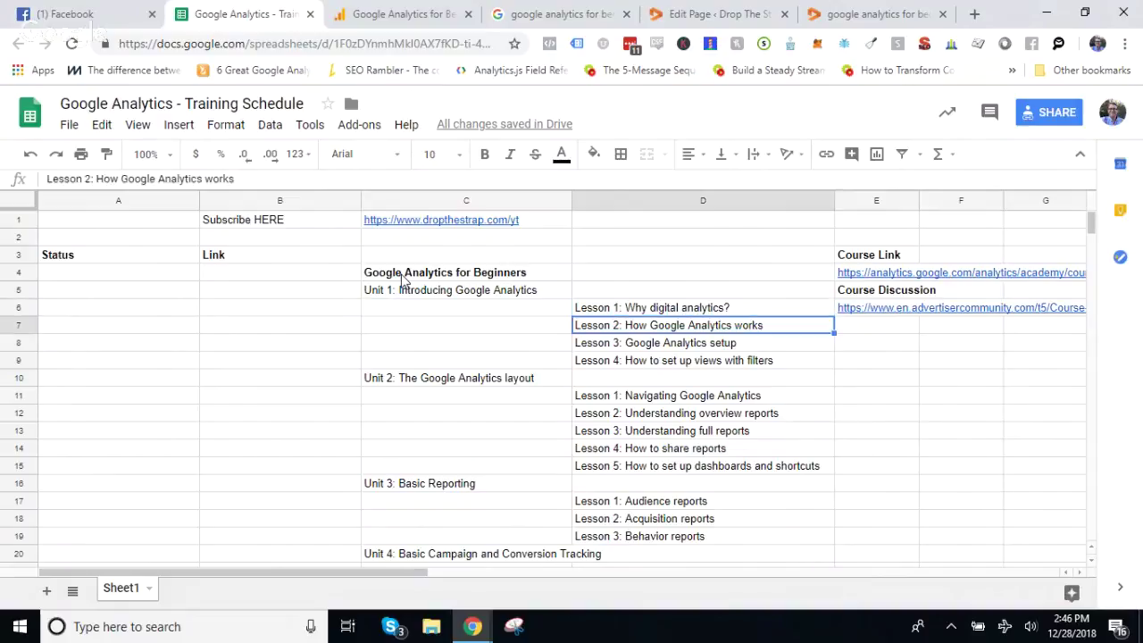
key(Down)
key(Up)
key(Up)
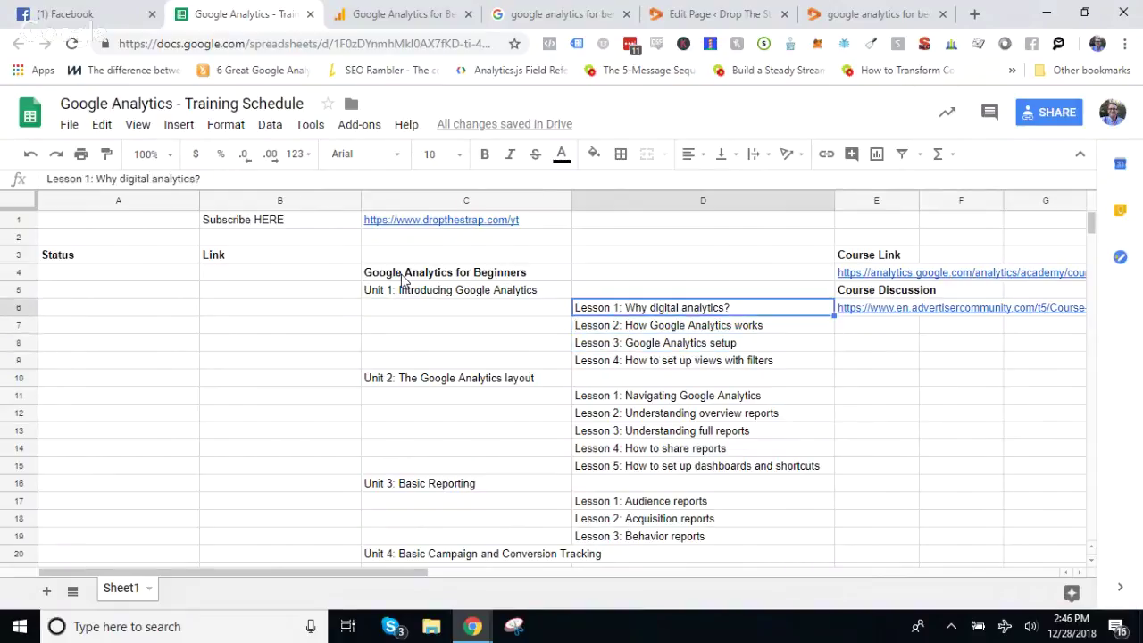
key(Down)
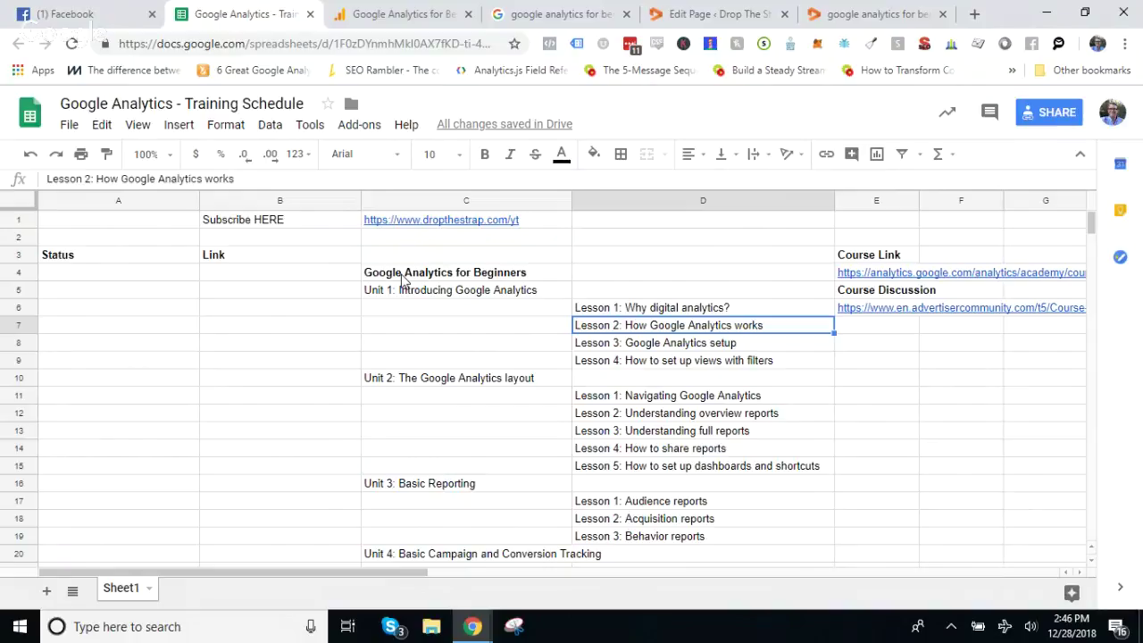
key(Down)
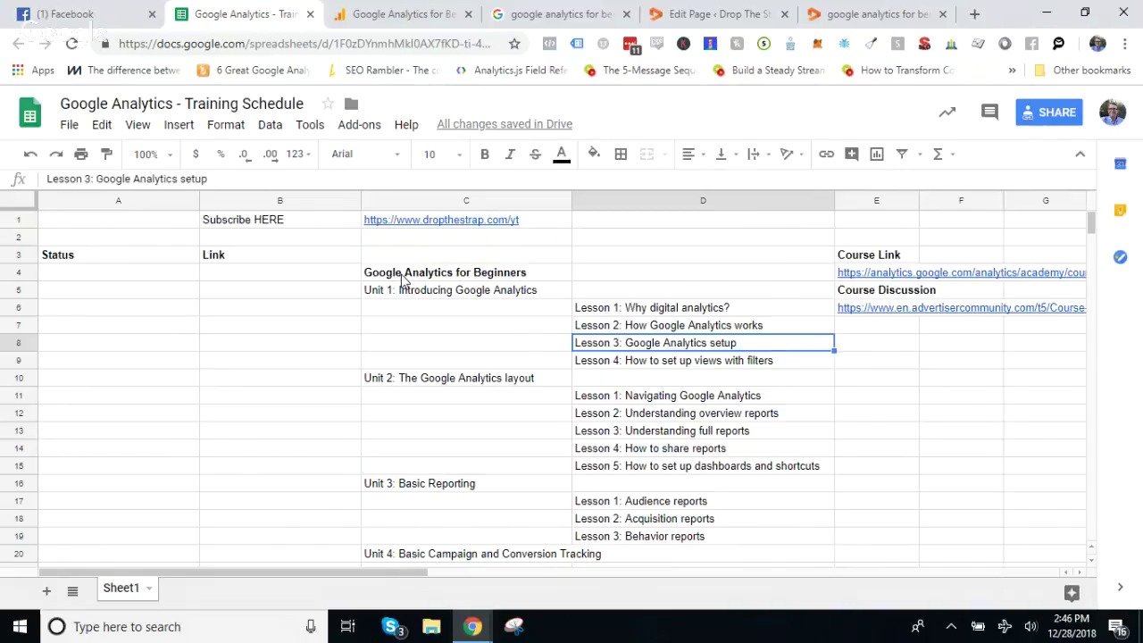
key(Down)
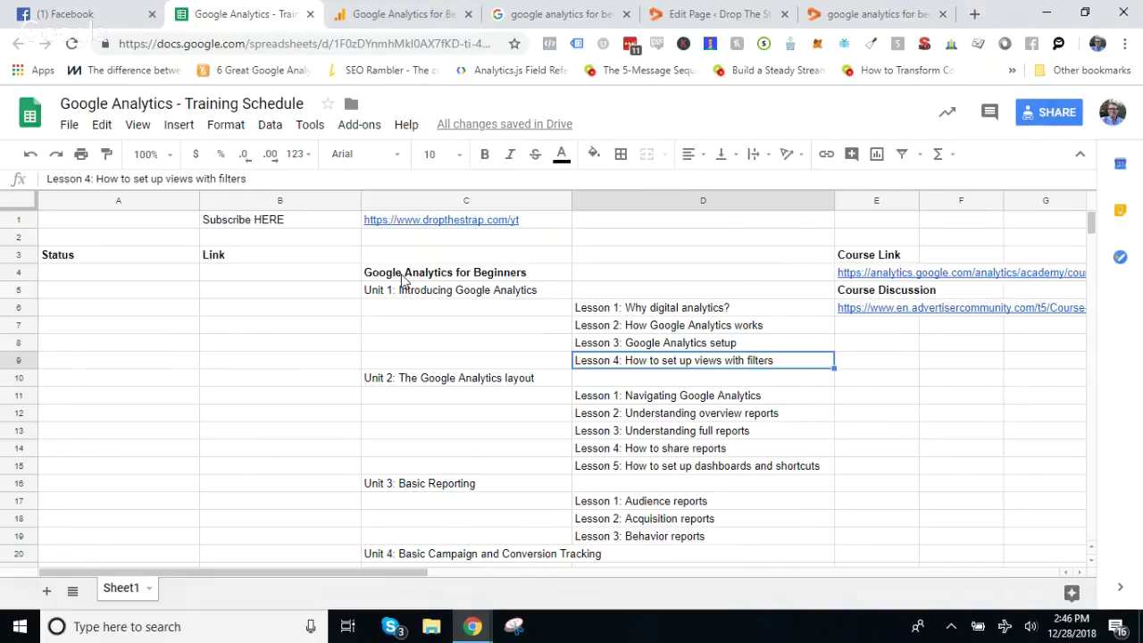
key(Down)
key(Down)
key(Up)
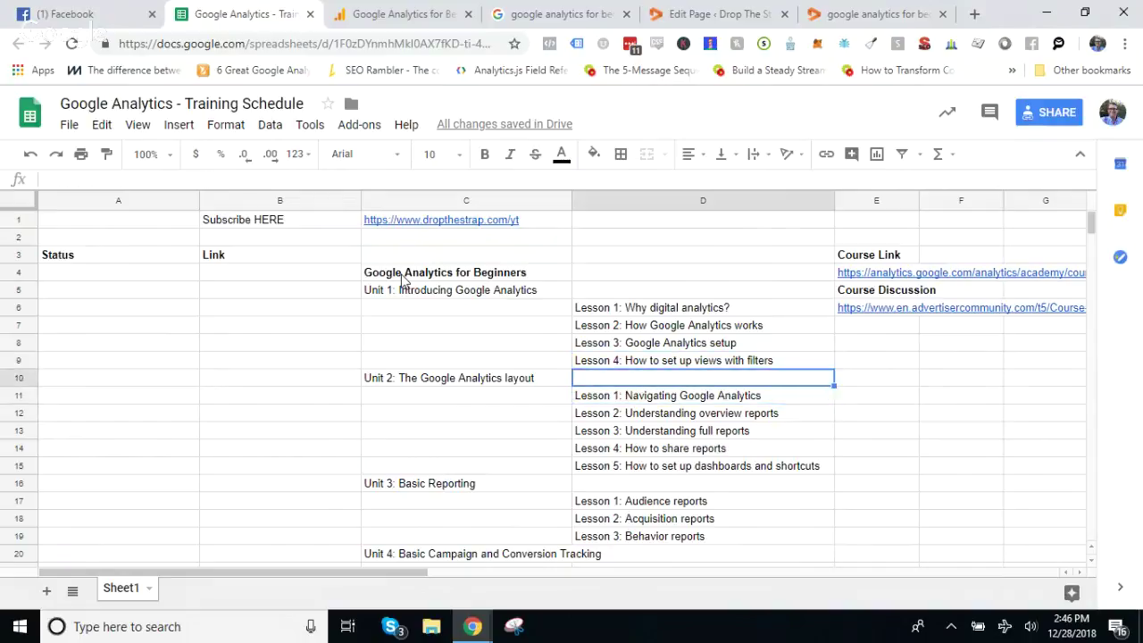
key(Up)
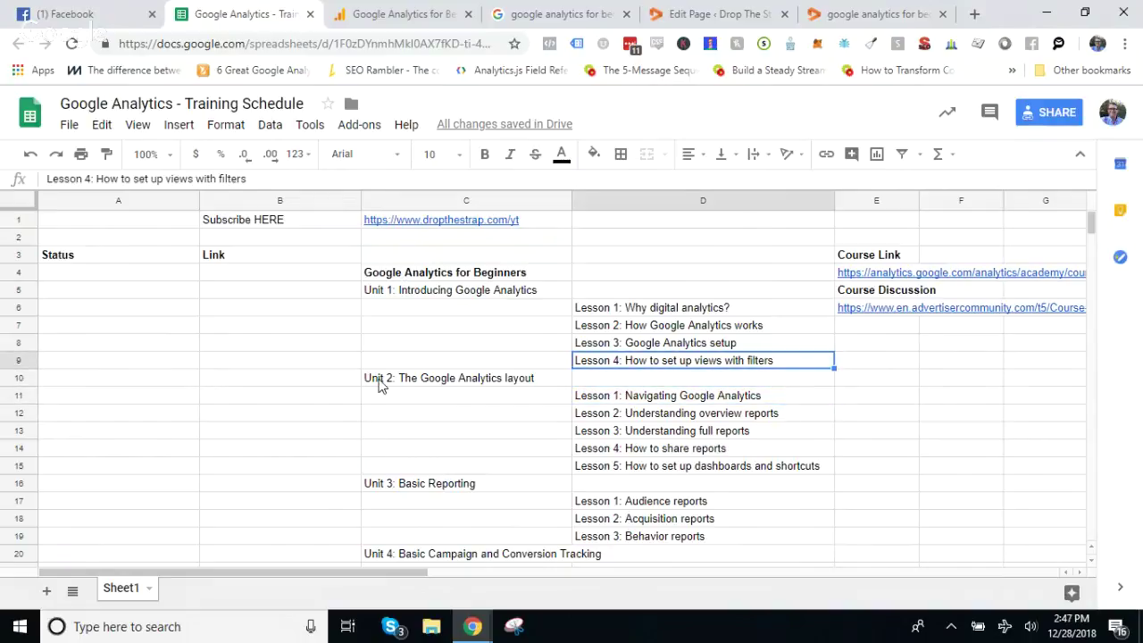
- Review the draft "google analytics for beginners training" page in the WordPress editor, and return to look over the training schedule
click(714, 15)
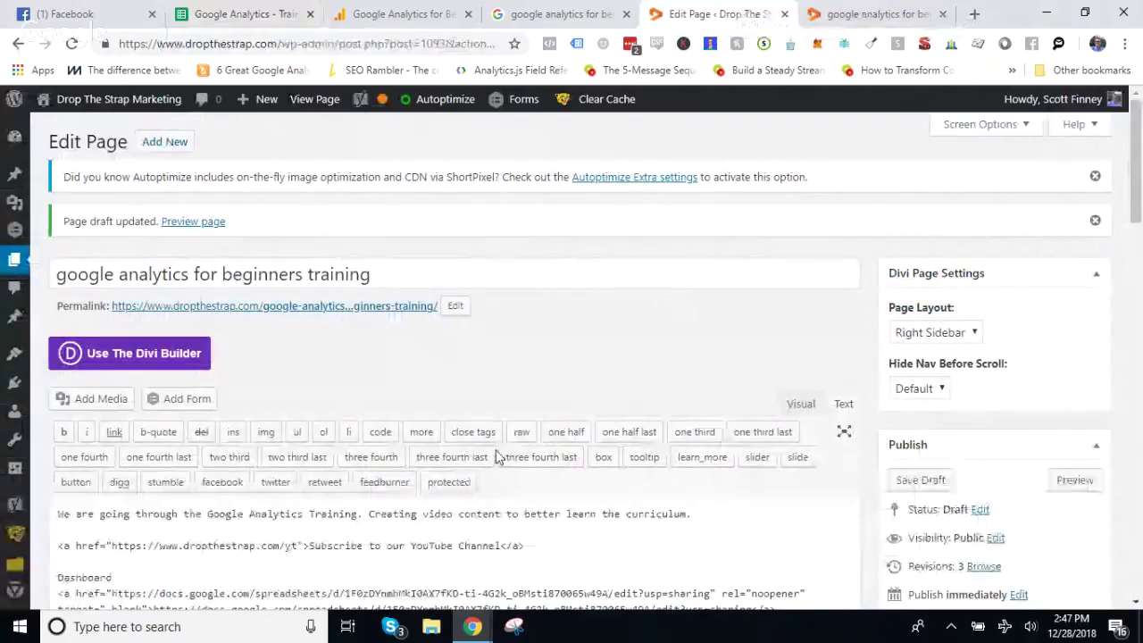
scroll(498, 456, down, 2)
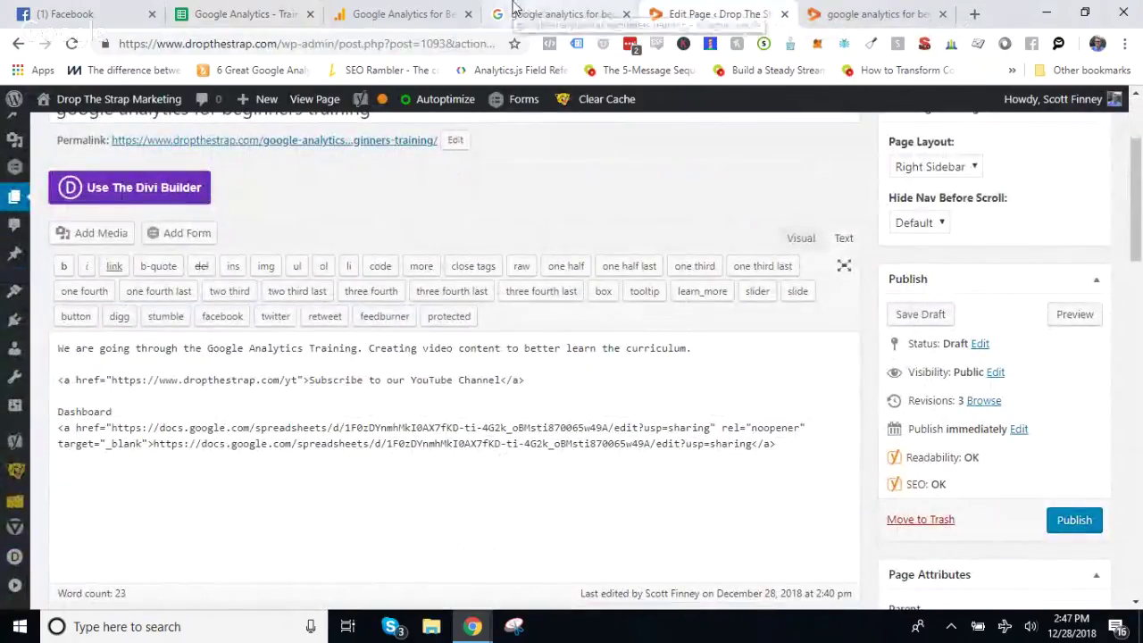
click(223, 14)
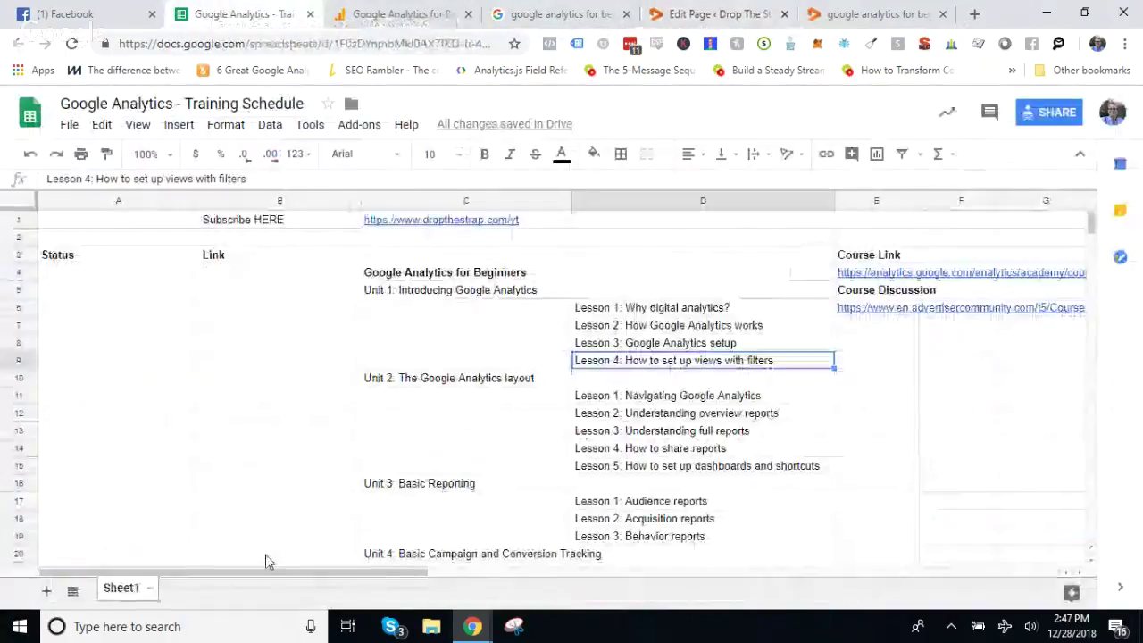
scroll(332, 387, down, 3)
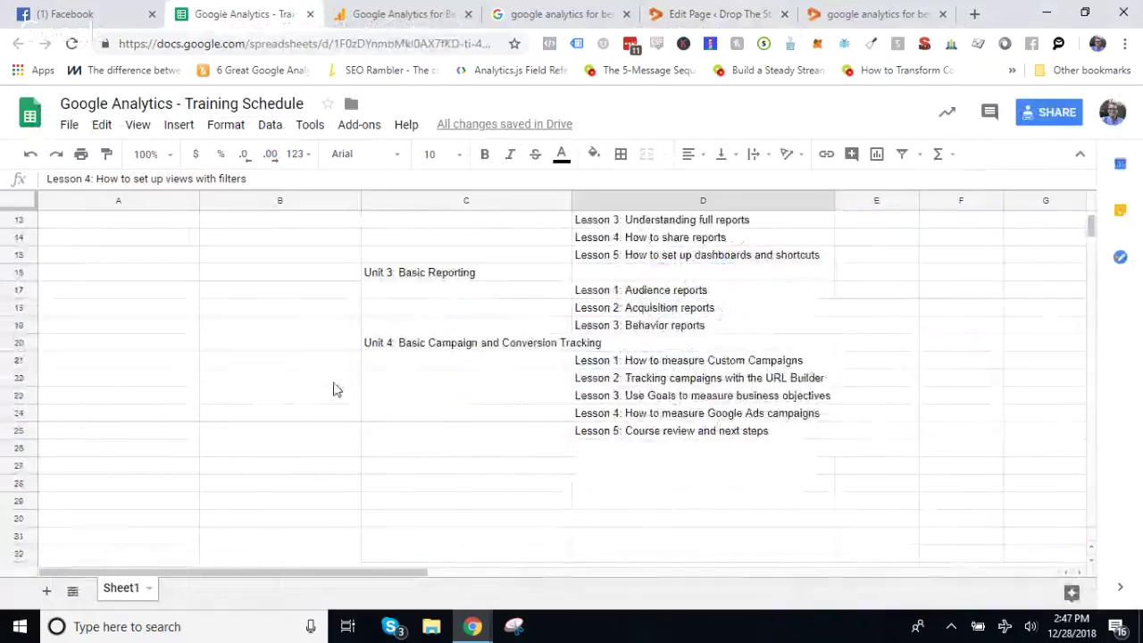
scroll(332, 387, up, 5)
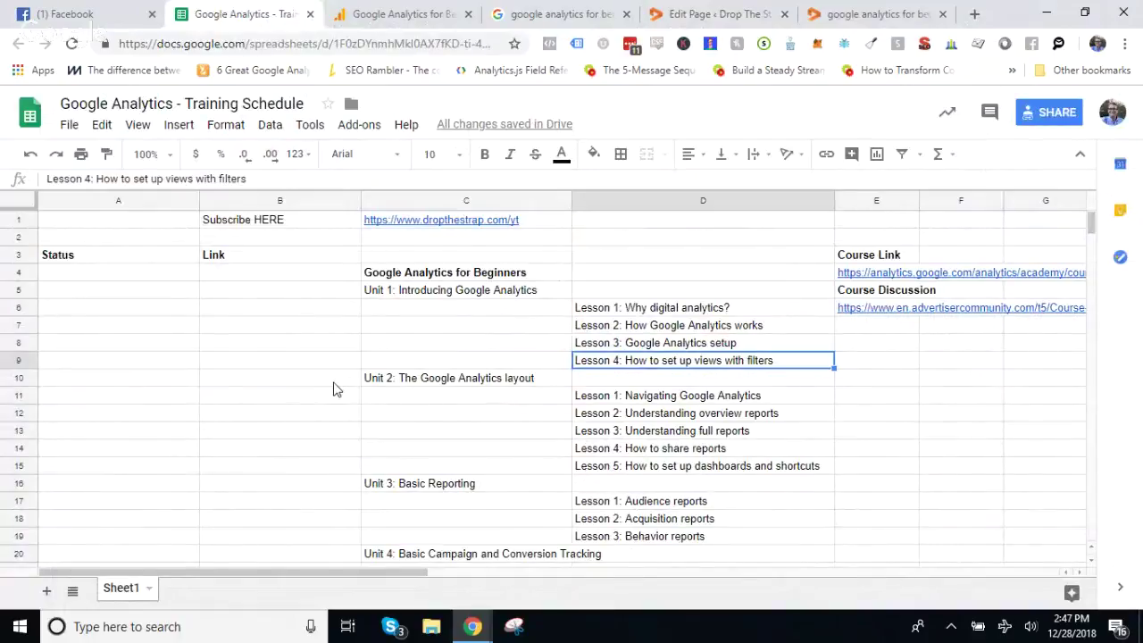
- Go through the follow-up courses listed under "Next:" beside the schedule, from Advanced Google Analytics down, and return to column A
click(334, 386)
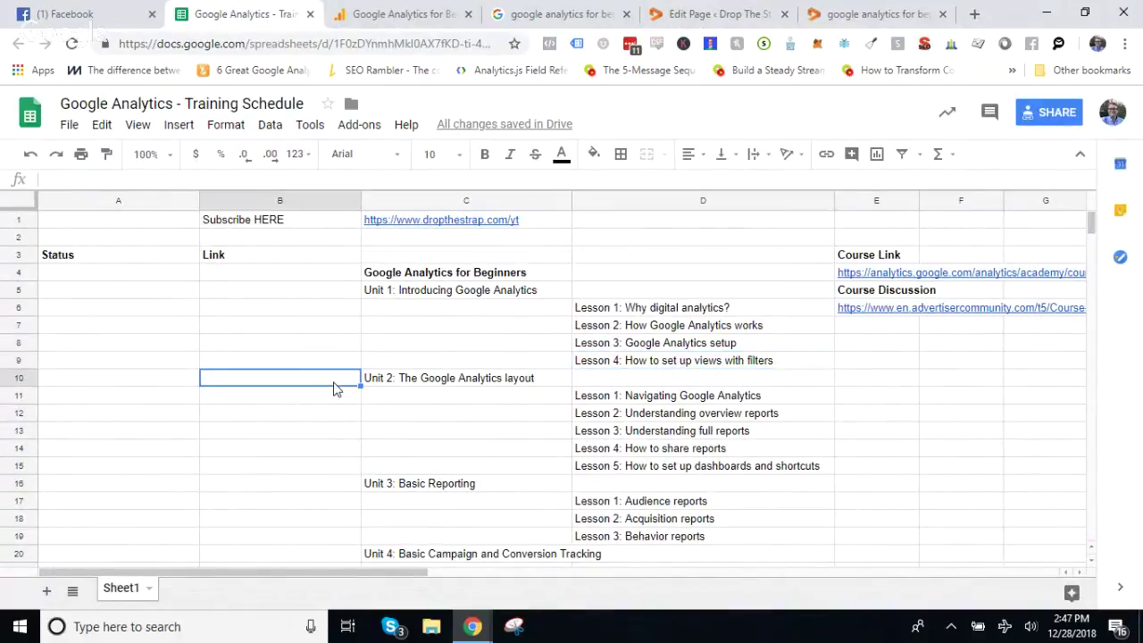
key(Right)
key(Right)
key(Right)
key(Right)
key(Left)
key(Left)
key(Left)
key(Up)
key(Up)
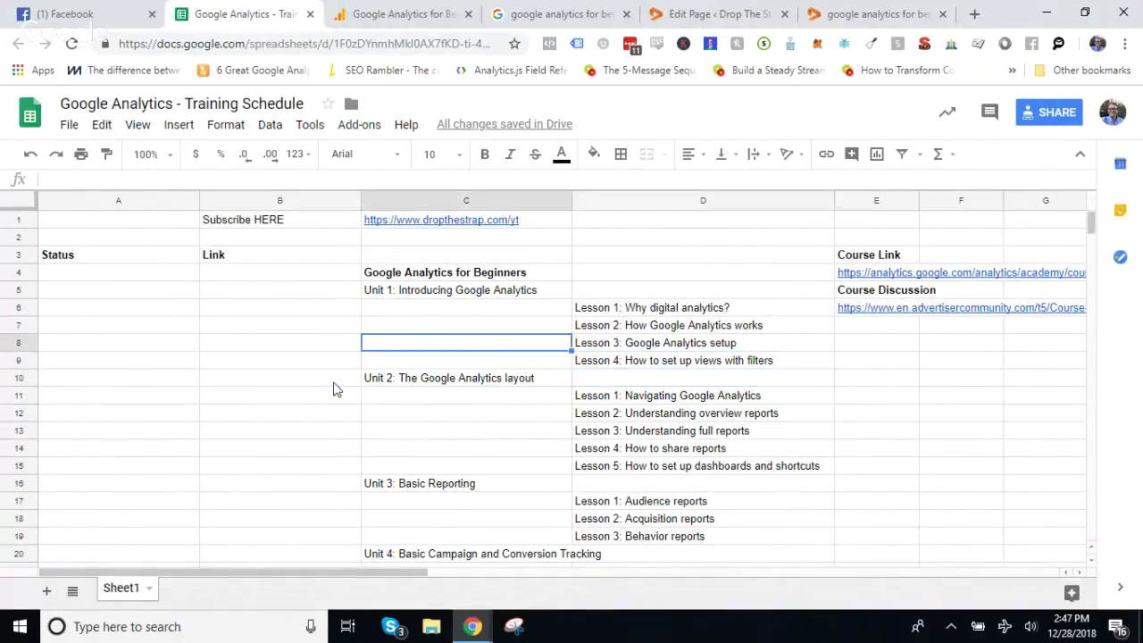
key(Up)
key(Up)
key(Up)
key(Up)
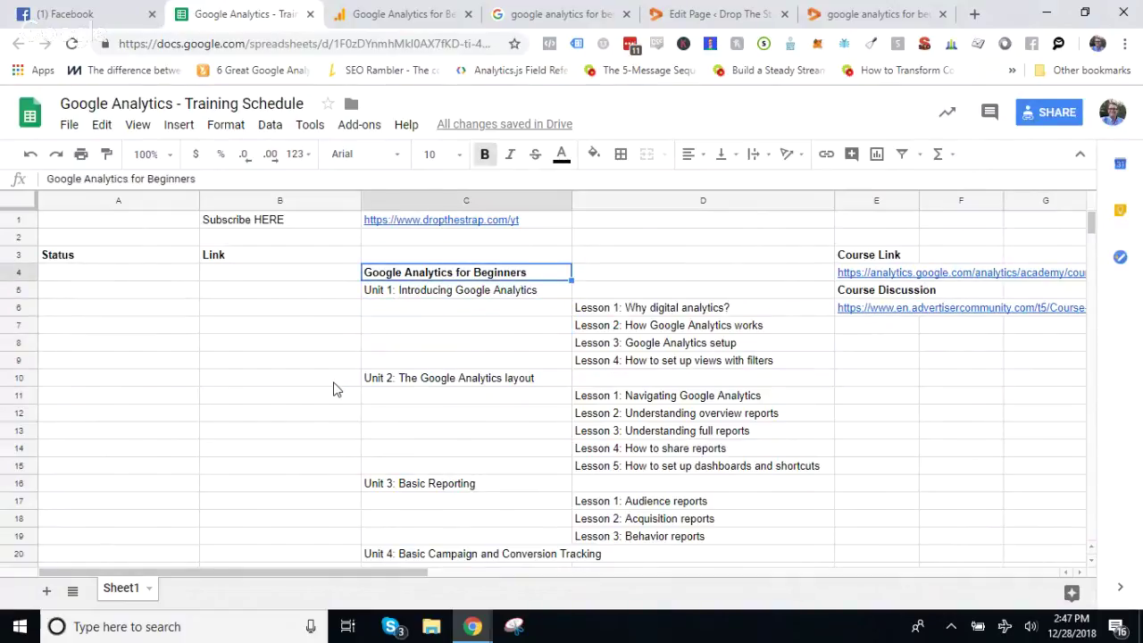
key(Right)
key(Right)
key(Right)
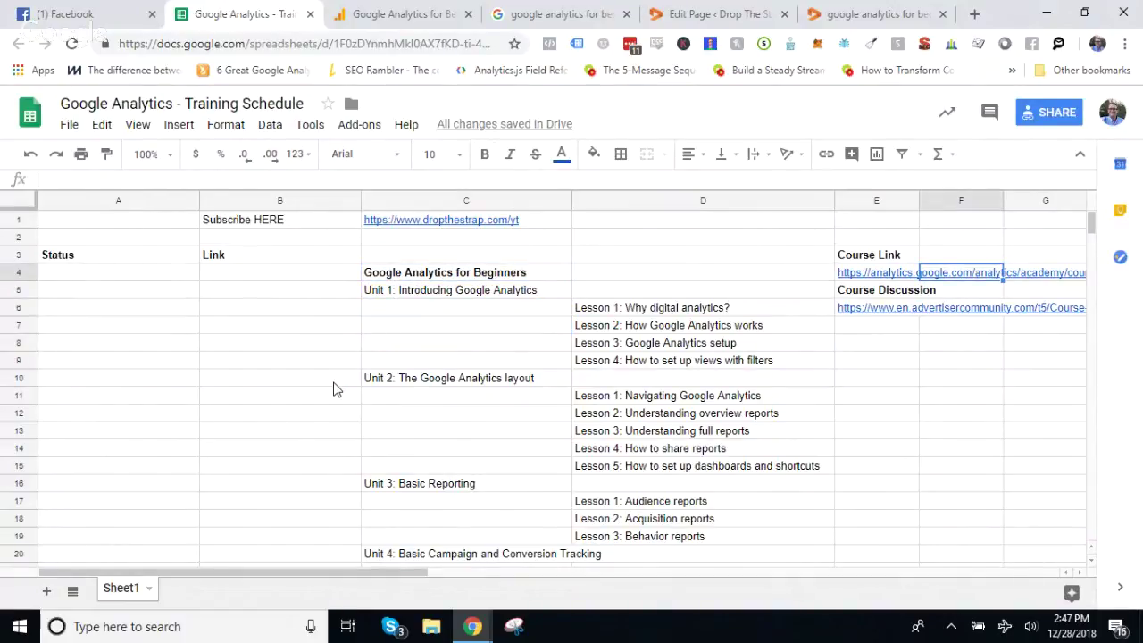
key(Right)
key(Right)
key(Down)
key(Up)
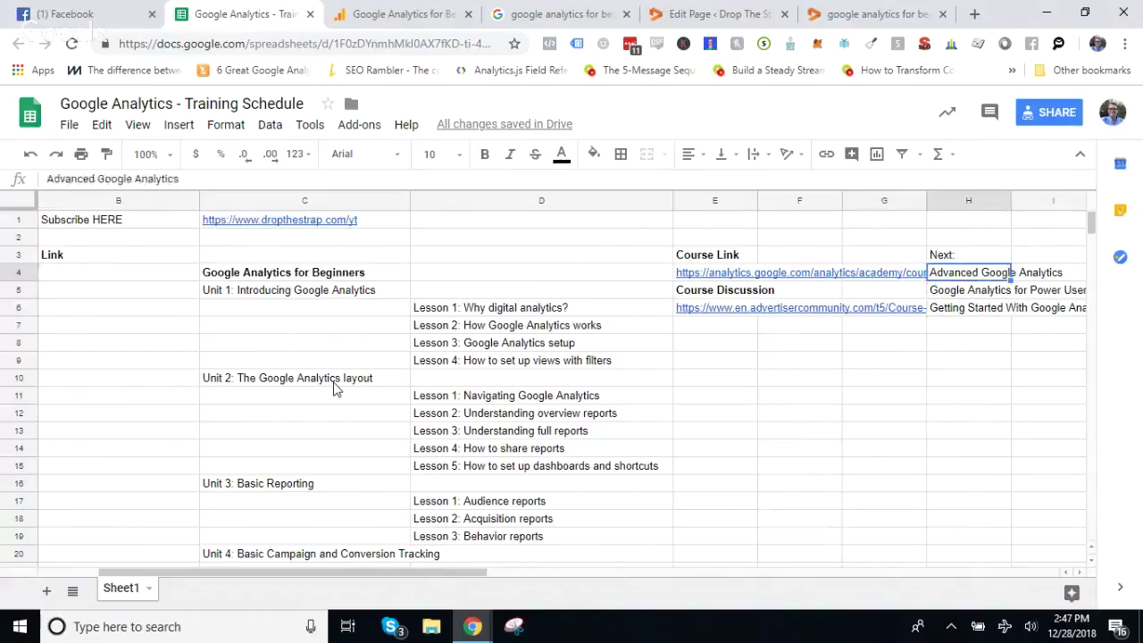
key(Down)
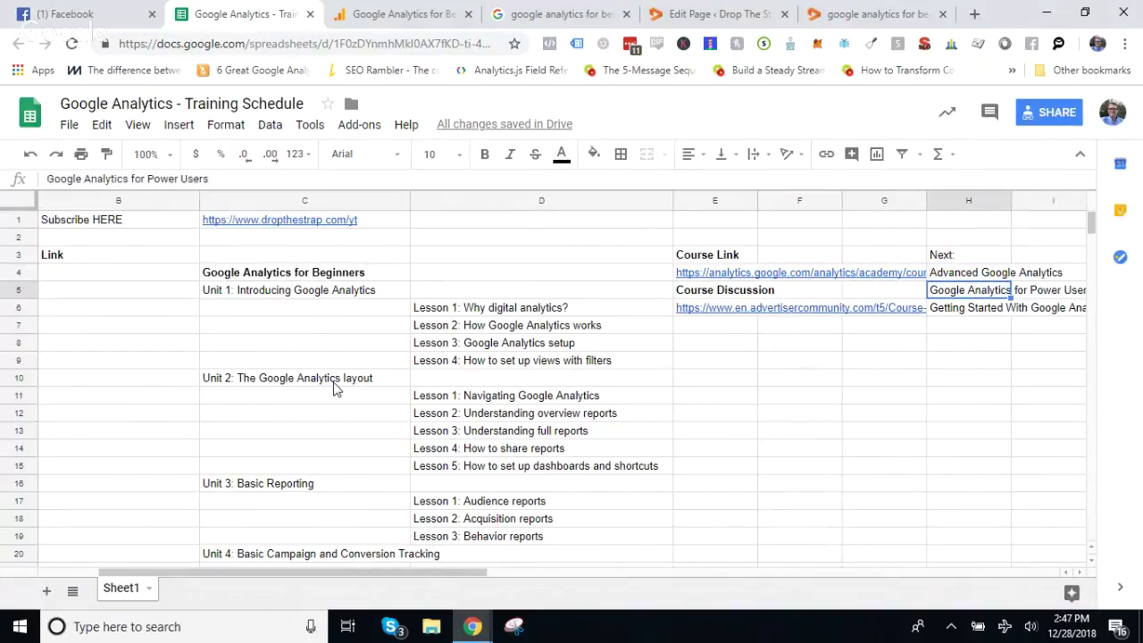
key(Down)
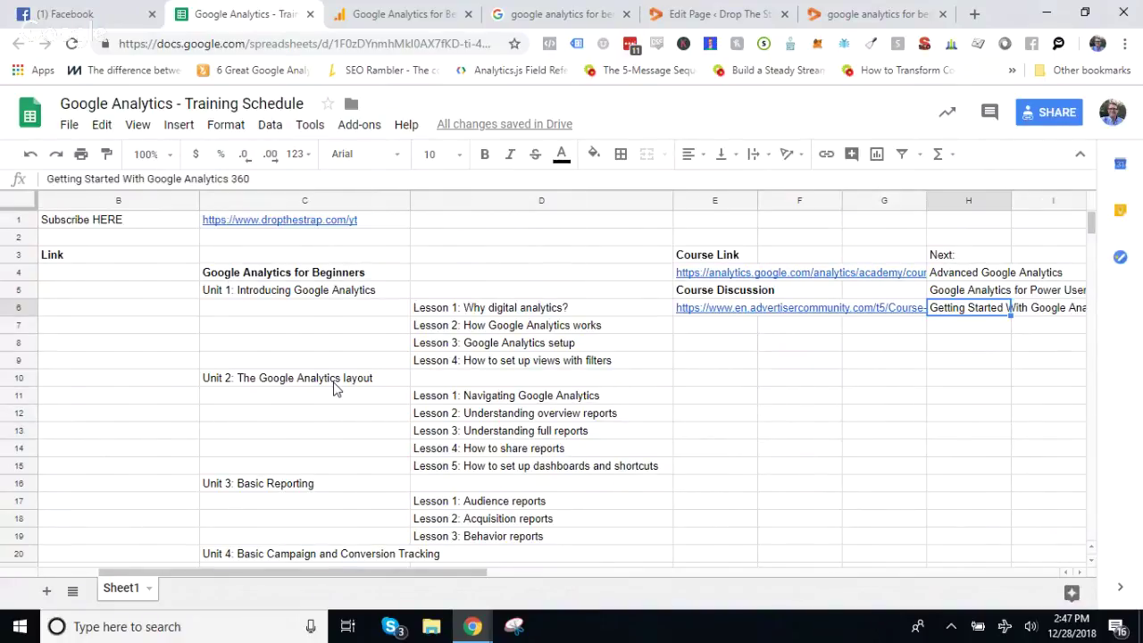
key(Home)
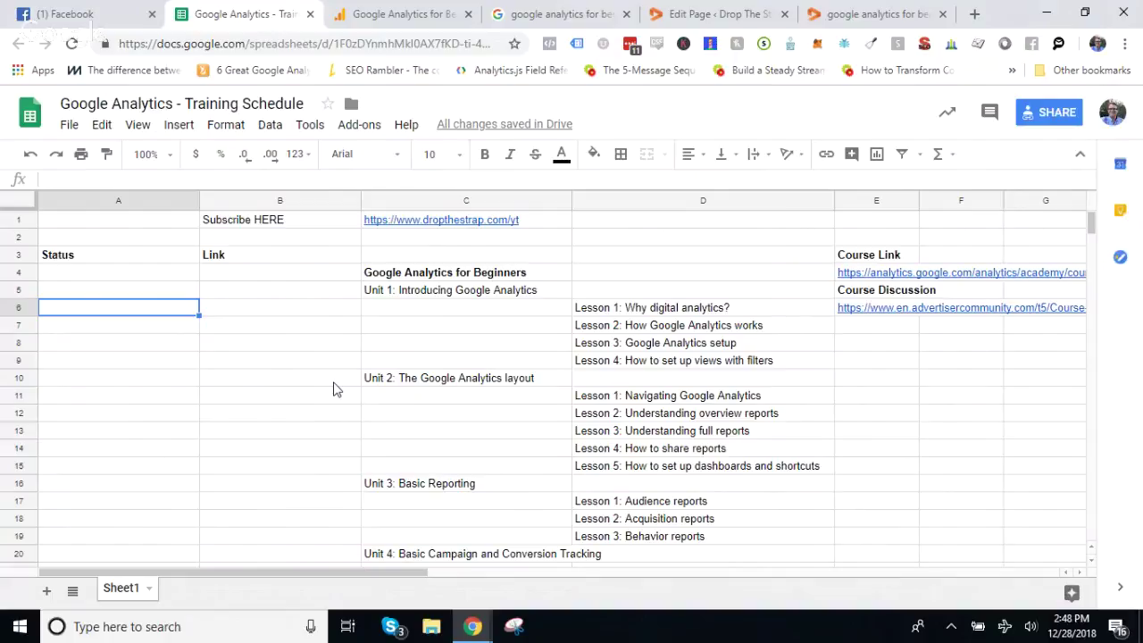
- Select Unit 1's Lesson 4 in the schedule, and check the training page preview and the matching Google Analytics Academy lesson
click(730, 361)
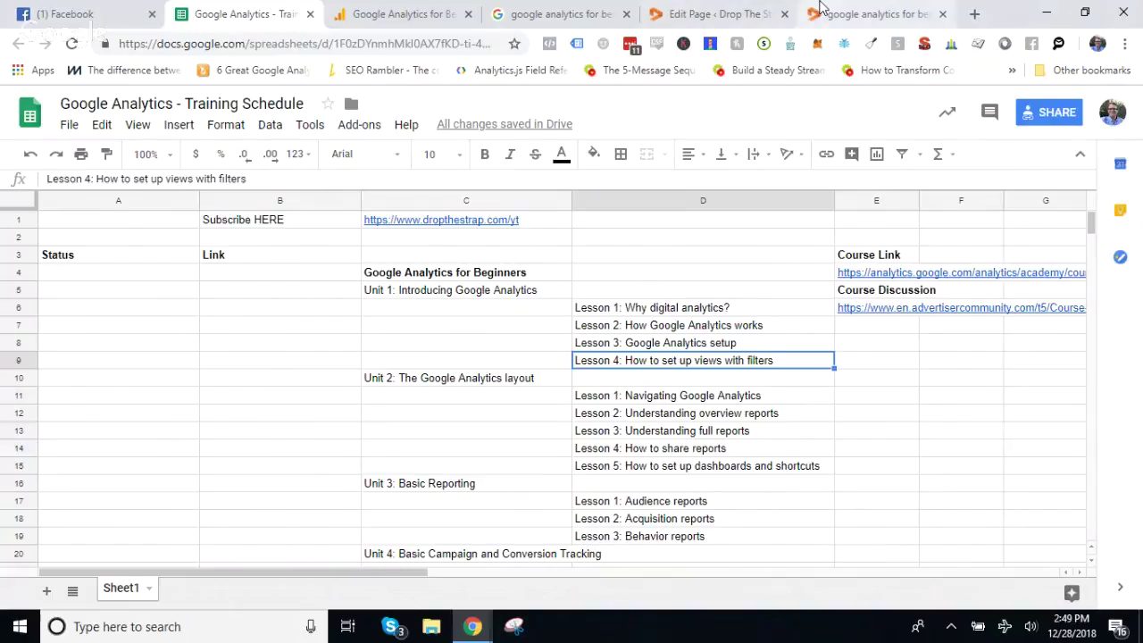
click(819, 7)
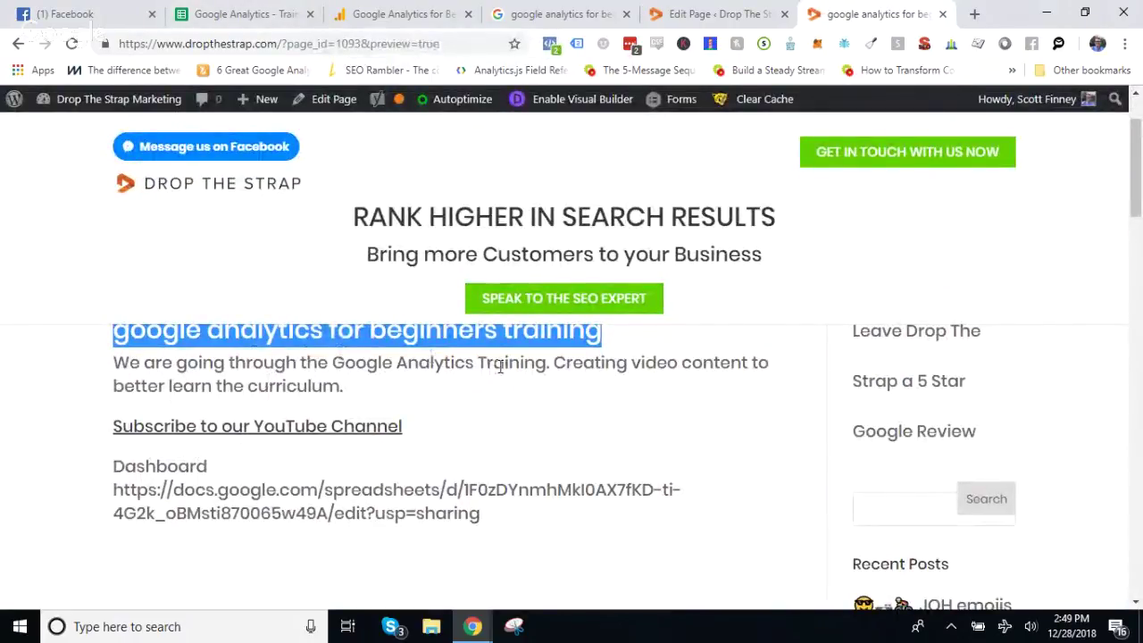
click(390, 9)
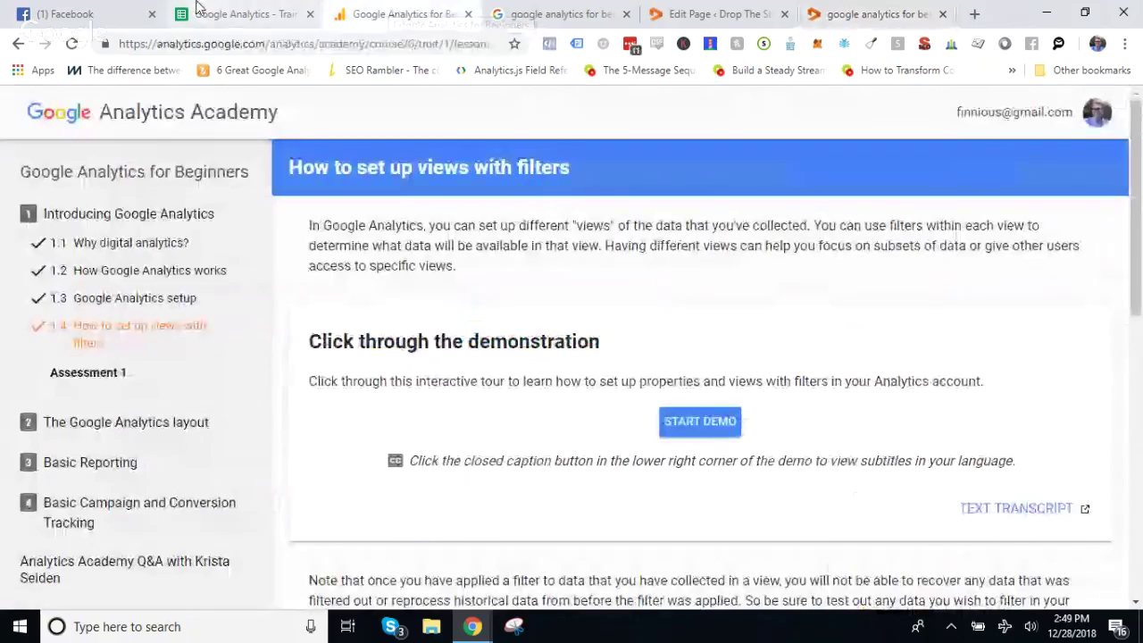
click(241, 13)
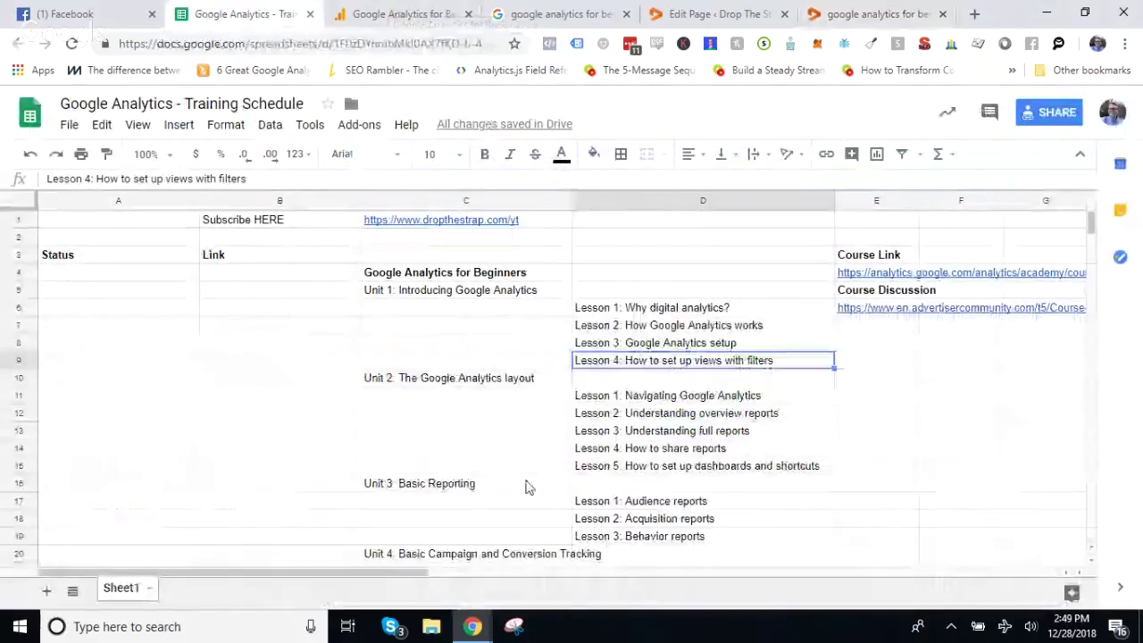
- Switch to the Google Hangouts window and stop sharing the screen
mouse_move(473, 625)
click(549, 577)
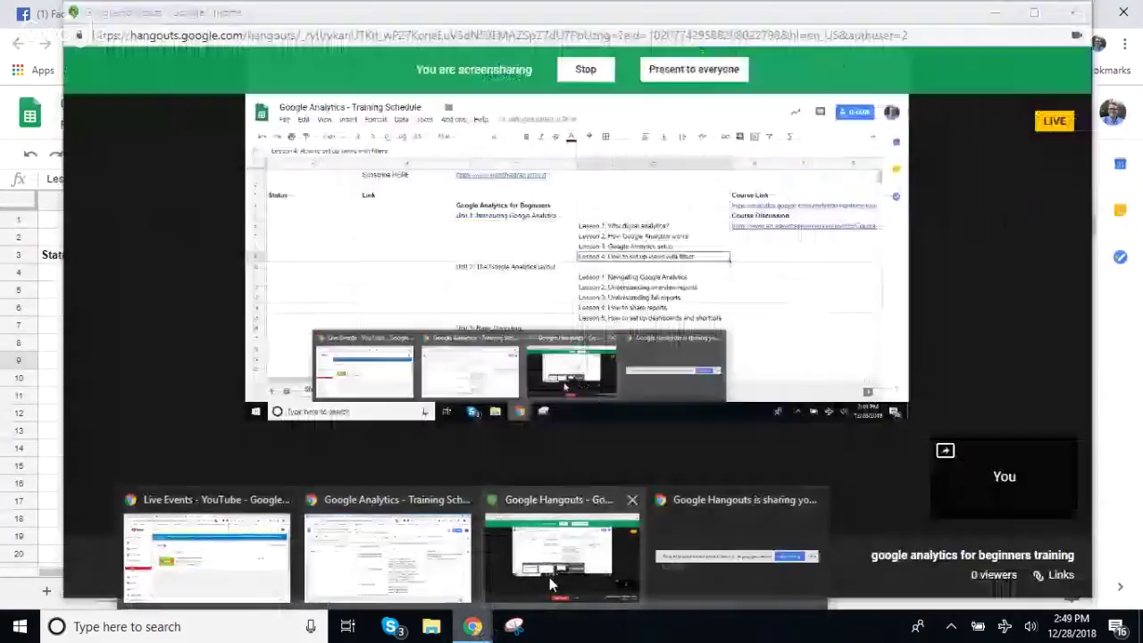
click(585, 69)
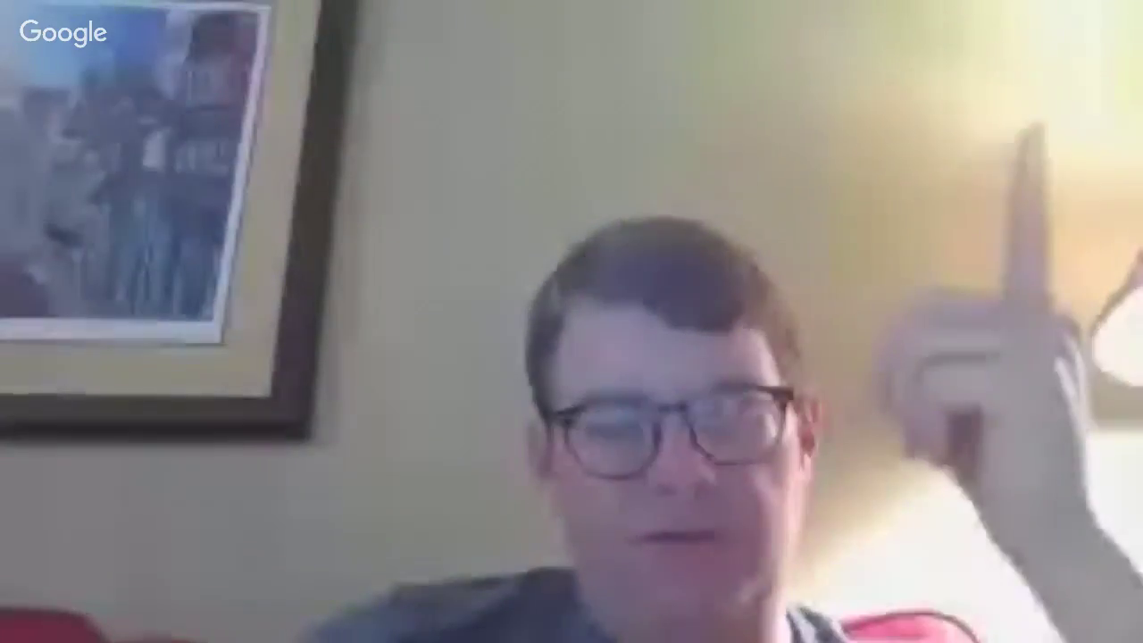